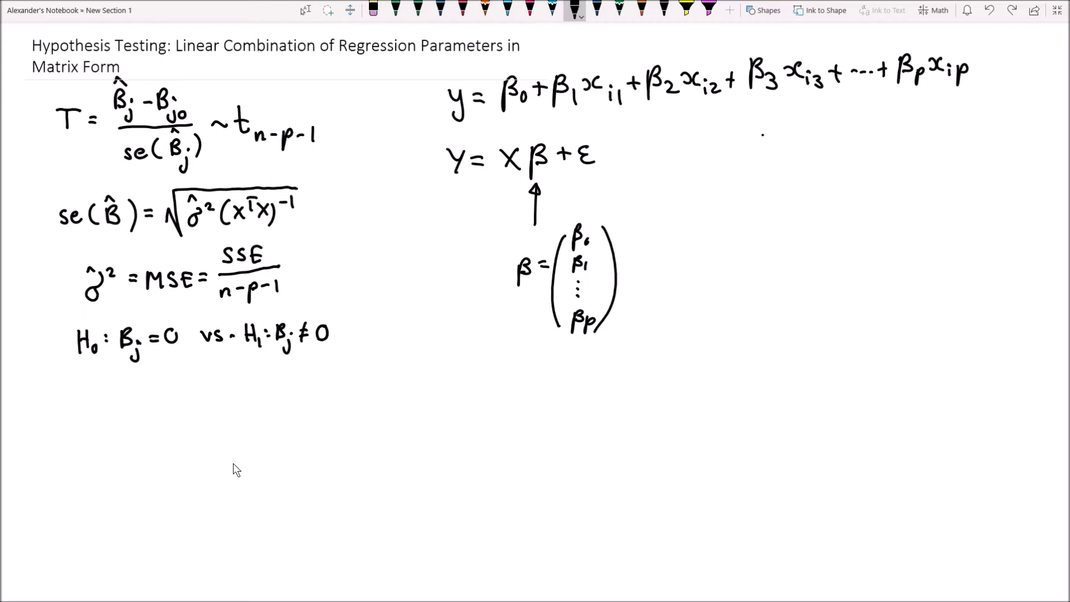
Underline β0, β1, β2, β3 and βp in the top regression equation
drag(498, 127, 808, 121)
drag(890, 99, 950, 98)
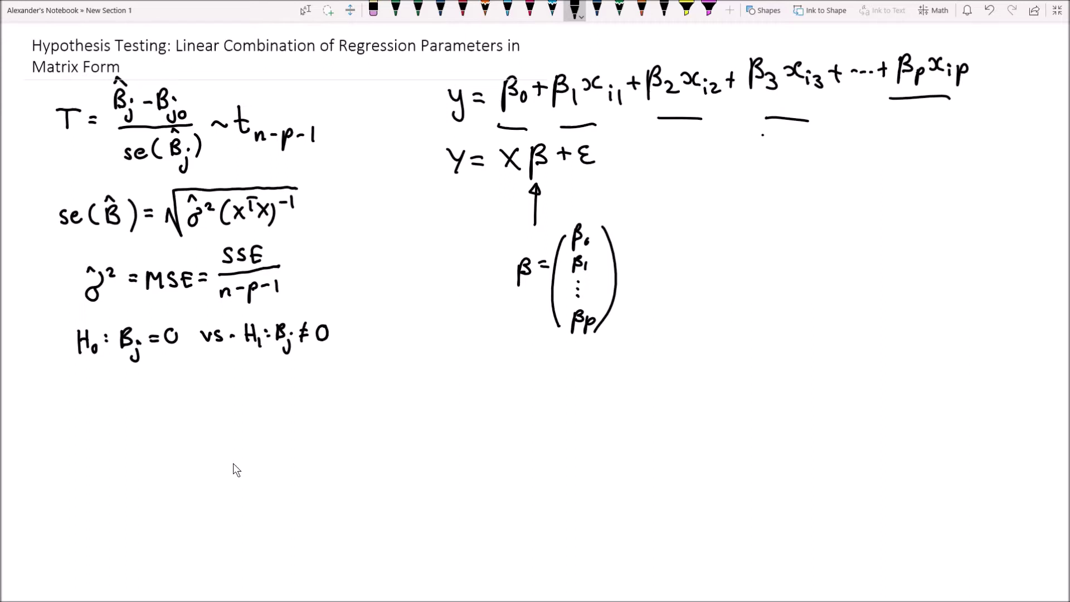
Handwrite 'Let L̂' below the hypothesis line
mouse_move(160, 395)
mouse_down()
mouse_move(167, 390)
mouse_move(164, 415)
mouse_move(185, 392)
mouse_move(230, 419)
mouse_move(249, 415)
mouse_up()
mouse_move(231, 374)
mouse_down()
mouse_move(237, 362)
mouse_move(243, 372)
mouse_up()
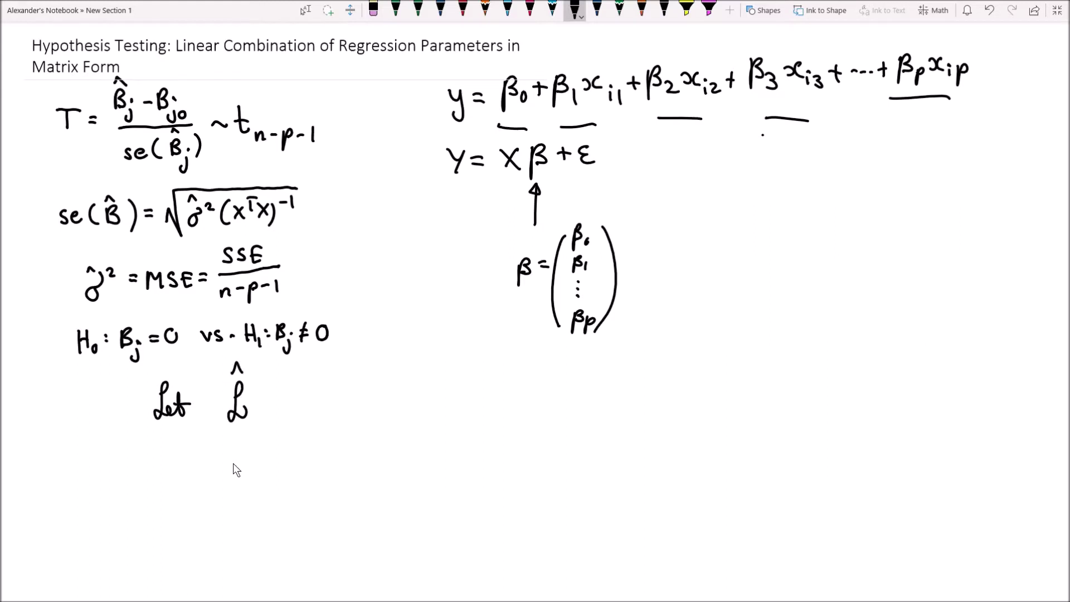
Write '= c₀β₀ + c₁β₁ + c₂β₂ +' after the hatted L
drag(262, 395, 273, 394)
drag(263, 402, 316, 396)
mouse_move(326, 388)
mouse_down()
mouse_move(324, 413)
mouse_move(342, 393)
mouse_move(370, 394)
mouse_up()
mouse_move(362, 390)
mouse_down()
mouse_move(363, 403)
mouse_move(389, 400)
mouse_up()
mouse_move(395, 396)
mouse_down()
mouse_move(408, 411)
mouse_move(410, 397)
mouse_up()
mouse_move(426, 393)
mouse_down()
mouse_move(427, 407)
mouse_move(454, 386)
mouse_up()
mouse_move(446, 380)
mouse_down()
mouse_move(447, 394)
mouse_move(475, 394)
mouse_move(500, 412)
mouse_up()
drag(500, 384, 524, 404)
mouse_move(533, 385)
mouse_down()
mouse_move(534, 397)
mouse_move(590, 393)
mouse_up()
Finish the sum with ellipsis dots and the final cₚβₚ term
click(564, 389)
click(570, 389)
click(574, 388)
drag(584, 388, 613, 391)
mouse_move(622, 384)
mouse_down()
mouse_move(623, 400)
mouse_move(631, 393)
mouse_up()
mouse_move(637, 370)
mouse_down()
mouse_move(635, 386)
mouse_move(652, 401)
mouse_up()
drag(653, 383, 657, 394)
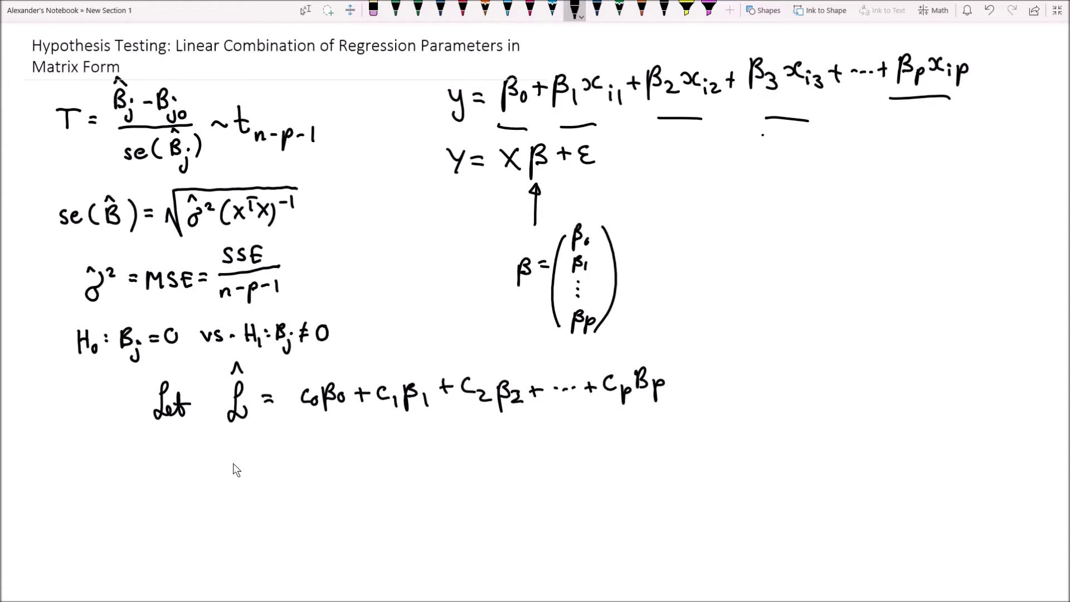
Bracket the sum's terms and label them 'constants 0, 1, 2, -1'
mouse_move(311, 414)
mouse_down()
mouse_move(311, 436)
mouse_move(330, 437)
mouse_move(385, 435)
mouse_move(385, 415)
mouse_move(420, 427)
mouse_move(476, 416)
mouse_move(476, 426)
mouse_move(579, 431)
mouse_move(614, 413)
mouse_up()
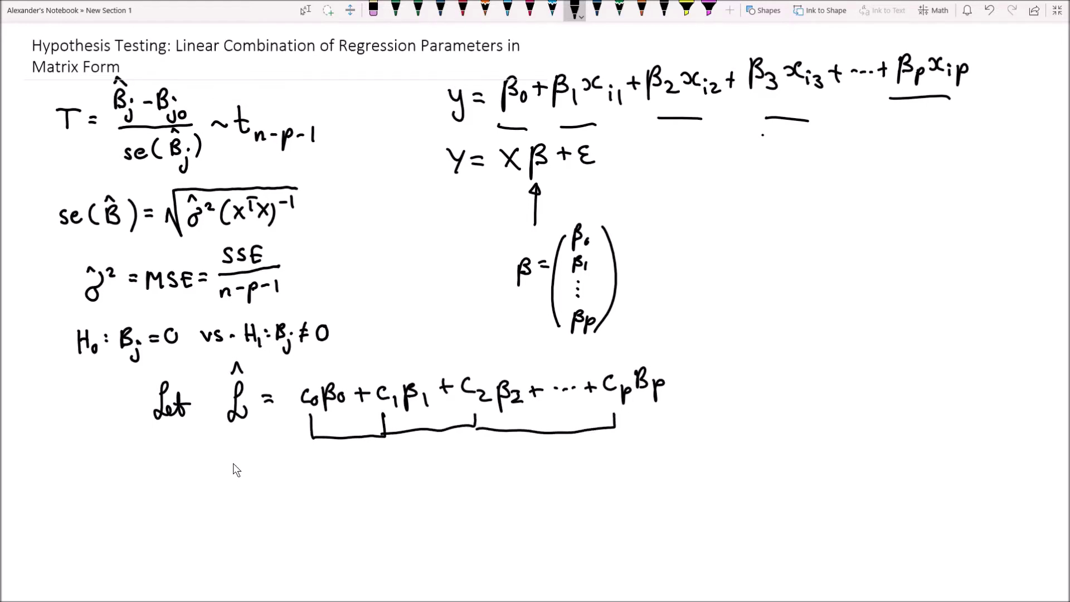
mouse_move(334, 459)
mouse_down()
mouse_move(369, 468)
mouse_move(389, 450)
mouse_move(402, 467)
mouse_move(479, 450)
mouse_move(505, 474)
mouse_up()
mouse_move(521, 454)
mouse_down()
mouse_move(525, 469)
mouse_move(556, 479)
mouse_move(584, 468)
mouse_move(600, 480)
mouse_up()
drag(614, 461, 639, 461)
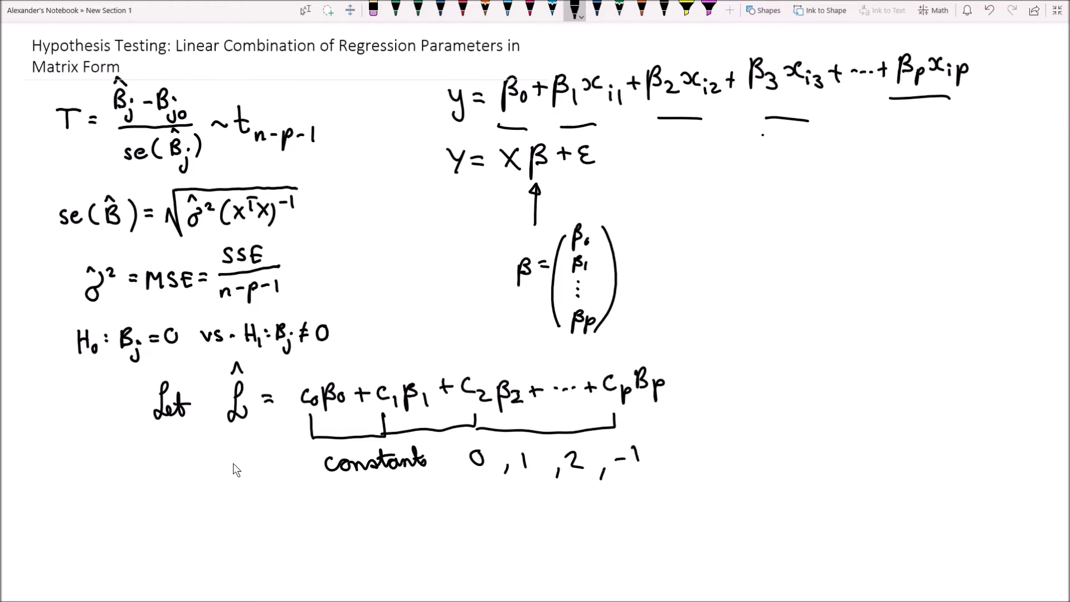
Below the constants, write the vector β = (β₀, β₁, β₂, β₃)
scroll(233, 463, down, 4)
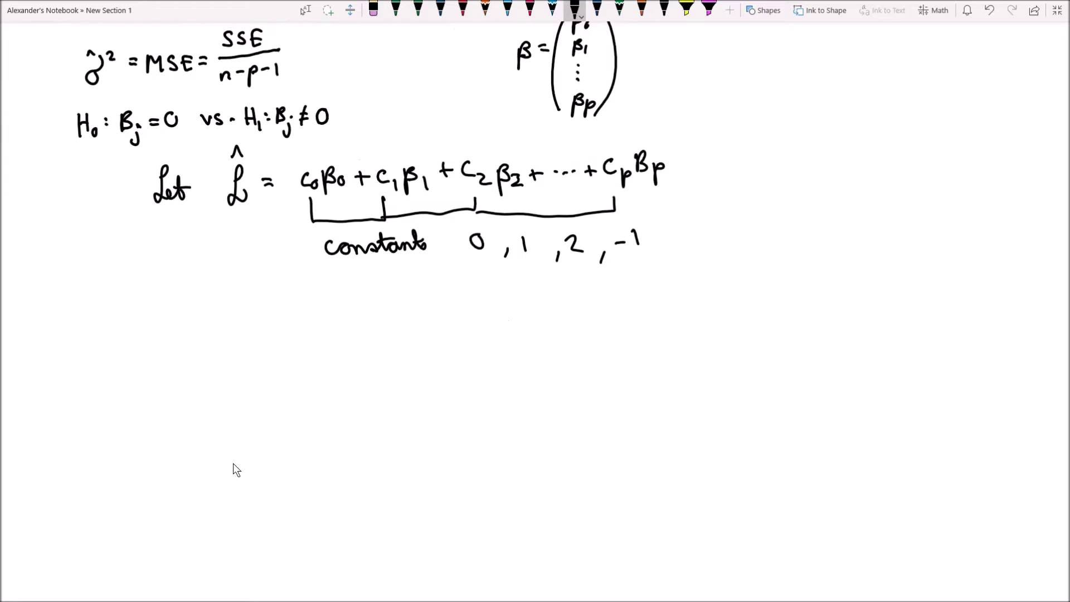
mouse_move(244, 320)
mouse_down()
mouse_move(243, 348)
mouse_move(277, 323)
mouse_up()
drag(268, 330, 281, 330)
drag(306, 291, 313, 384)
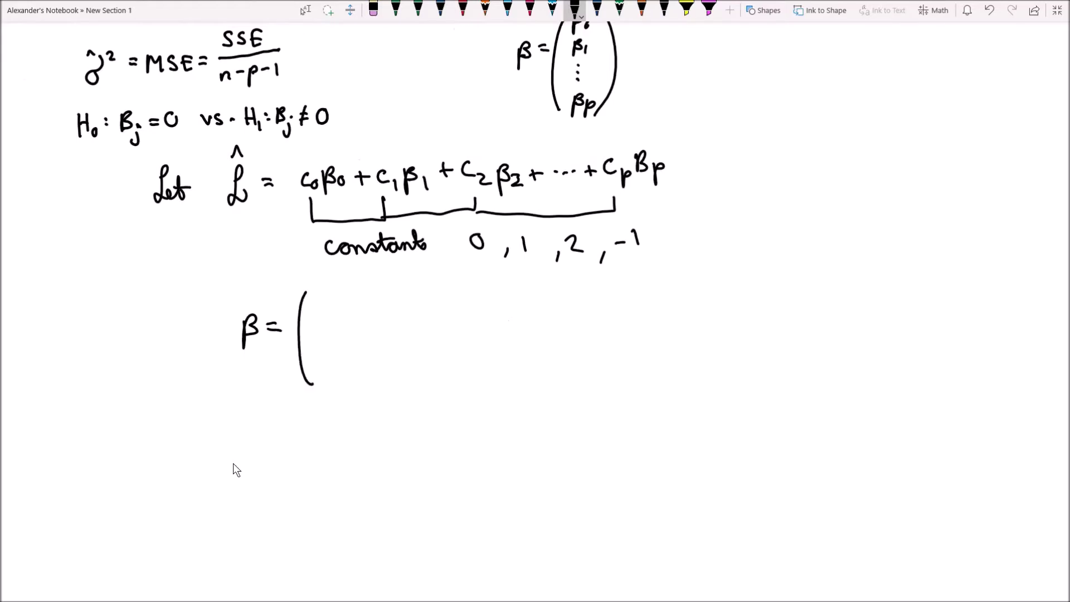
mouse_move(321, 310)
mouse_down()
mouse_move(328, 286)
mouse_move(324, 305)
mouse_move(336, 296)
mouse_up()
mouse_move(330, 312)
mouse_down()
mouse_move(330, 333)
mouse_move(343, 331)
mouse_up()
drag(331, 338, 335, 351)
mouse_move(341, 345)
mouse_down()
mouse_move(351, 352)
mouse_move(331, 385)
mouse_up()
drag(333, 362, 345, 381)
drag(349, 288, 359, 380)
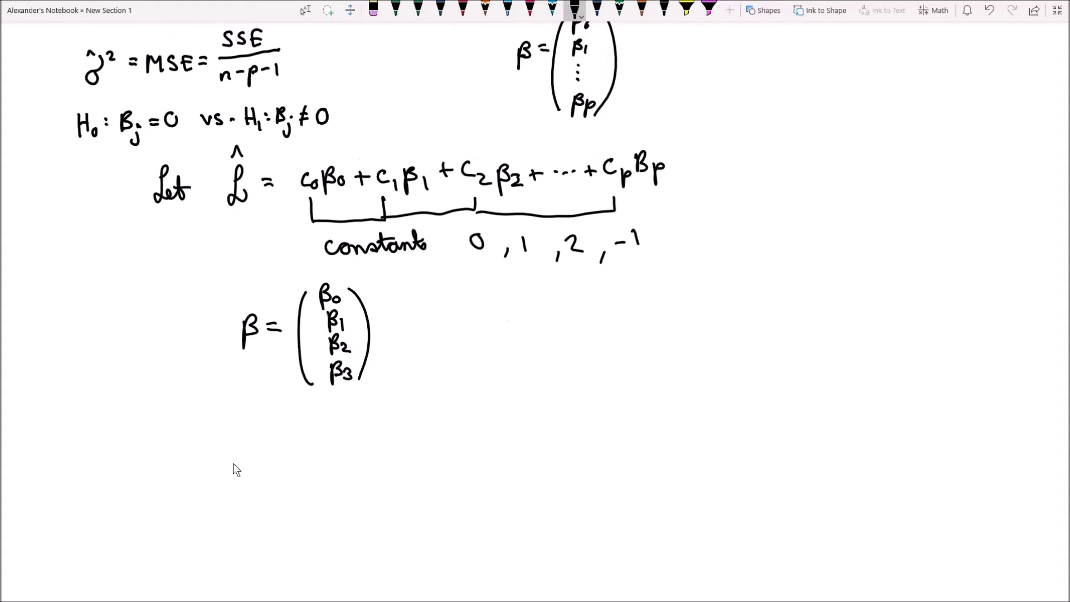
Beside the vector, write c₀ = c₁ = c₂ = c₃ = 1
mouse_move(456, 305)
mouse_down()
mouse_move(459, 324)
mouse_move(482, 306)
mouse_move(502, 318)
mouse_up()
mouse_move(455, 339)
mouse_down()
mouse_move(446, 346)
mouse_move(461, 352)
mouse_up()
drag(467, 344, 473, 355)
drag(479, 341, 495, 343)
mouse_move(502, 336)
mouse_down()
mouse_move(504, 350)
mouse_move(473, 383)
mouse_up()
mouse_move(475, 372)
mouse_down()
mouse_move(485, 382)
mouse_move(499, 364)
mouse_up()
mouse_move(493, 371)
mouse_down()
mouse_move(512, 374)
mouse_move(478, 406)
mouse_up()
drag(484, 396, 485, 409)
drag(499, 393, 510, 391)
drag(501, 398, 524, 401)
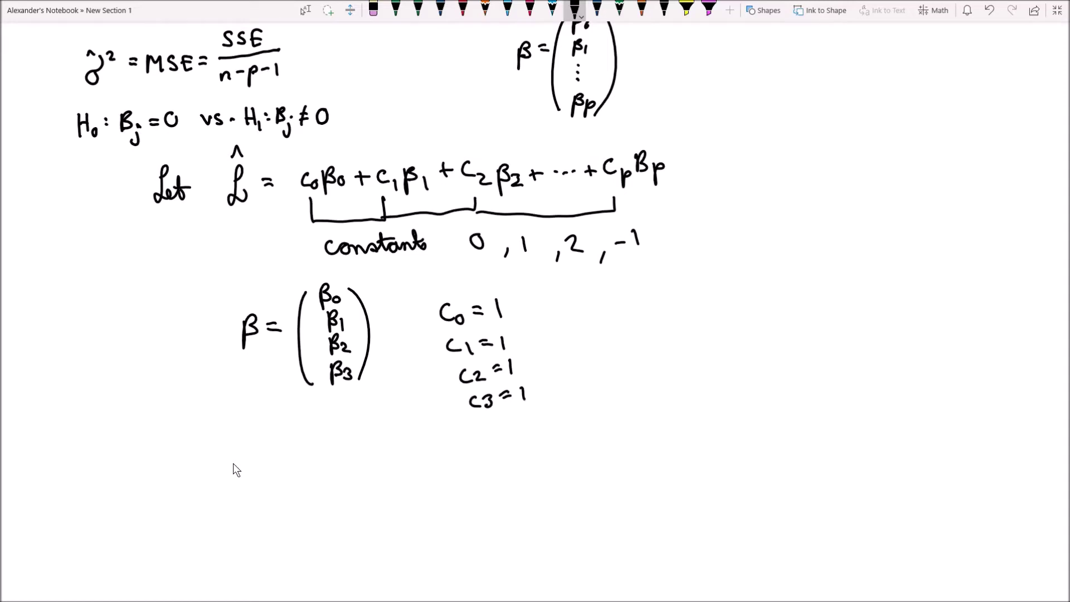
Write L̂ = c₀β₀ below the β vector
mouse_move(243, 439)
mouse_down()
mouse_move(230, 467)
mouse_move(251, 458)
mouse_move(250, 425)
mouse_move(288, 438)
mouse_up()
drag(274, 449, 288, 448)
mouse_move(321, 437)
mouse_down()
mouse_move(325, 454)
mouse_move(374, 446)
mouse_up()
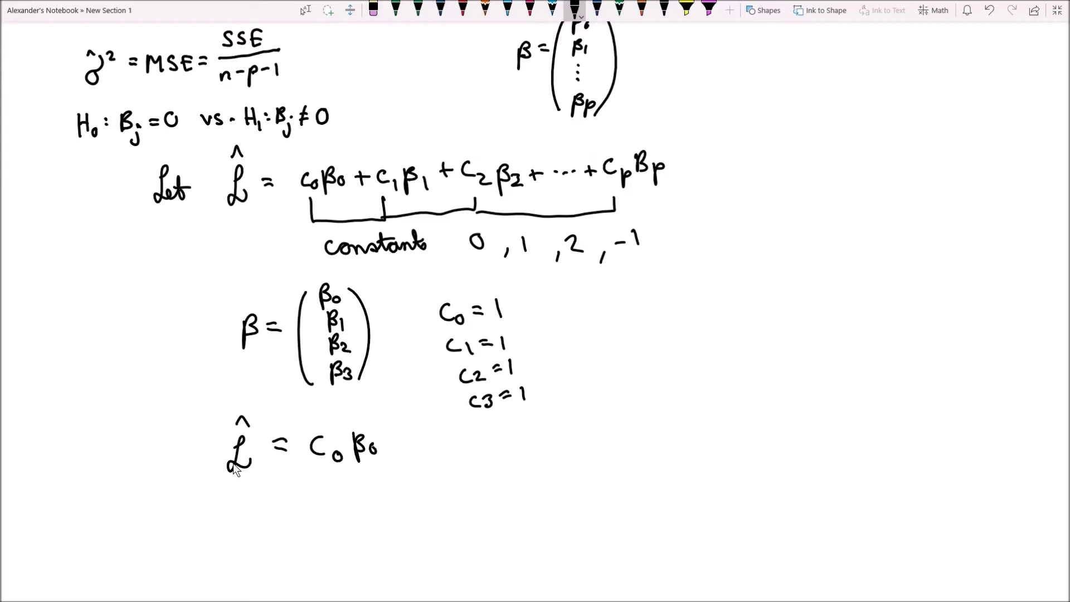
Write the expansion 1·β̂₀ + 1·β̂₁ + 1·β̂₂ + 1·β̂₃ beneath it
mouse_move(329, 477)
mouse_down()
mouse_move(330, 497)
mouse_move(364, 479)
mouse_move(360, 494)
mouse_up()
mouse_move(373, 486)
mouse_down()
mouse_move(370, 496)
mouse_move(374, 487)
mouse_up()
drag(356, 472, 409, 483)
mouse_move(402, 475)
mouse_down()
mouse_move(401, 490)
mouse_move(425, 487)
mouse_up()
mouse_move(440, 481)
mouse_down()
mouse_move(454, 471)
mouse_move(476, 485)
mouse_up()
drag(454, 455, 500, 470)
mouse_move(494, 464)
mouse_down()
mouse_move(493, 476)
mouse_move(519, 472)
mouse_up()
mouse_move(532, 469)
mouse_down()
mouse_move(546, 481)
mouse_move(551, 469)
mouse_move(571, 474)
mouse_up()
drag(544, 440, 557, 442)
mouse_move(583, 452)
mouse_down()
mouse_move(582, 470)
mouse_move(594, 460)
mouse_up()
mouse_move(604, 449)
mouse_down()
mouse_move(605, 468)
mouse_move(615, 464)
mouse_up()
mouse_move(629, 443)
mouse_down()
mouse_move(627, 474)
mouse_move(630, 463)
mouse_move(641, 473)
mouse_move(639, 435)
mouse_up()
Further down, write the column vector C = (c₀, c₁, c₂, …, cₚ)
scroll(234, 469, down, 3)
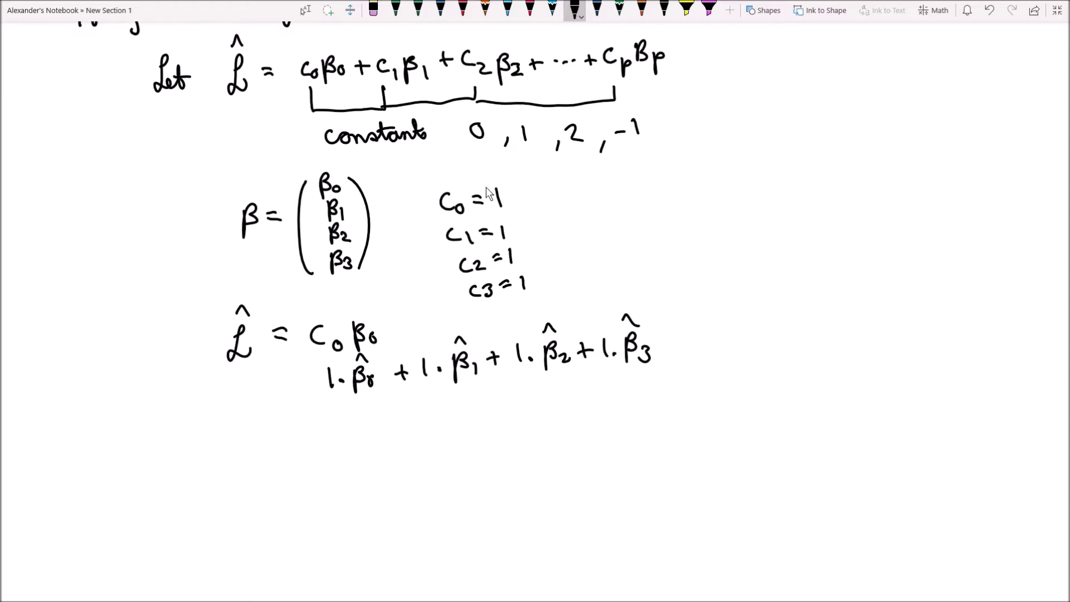
mouse_move(234, 440)
mouse_down()
mouse_move(240, 456)
mouse_move(260, 440)
mouse_up()
mouse_move(249, 448)
mouse_down()
mouse_move(264, 447)
mouse_move(313, 508)
mouse_up()
mouse_move(343, 416)
mouse_down()
mouse_move(360, 437)
mouse_move(352, 514)
mouse_move(315, 432)
mouse_move(326, 432)
mouse_move(318, 453)
mouse_up()
click(325, 427)
mouse_move(326, 446)
mouse_down()
mouse_move(319, 473)
mouse_move(337, 478)
mouse_move(333, 510)
mouse_up()
click(331, 484)
click(332, 492)
click(333, 497)
drag(336, 508, 345, 511)
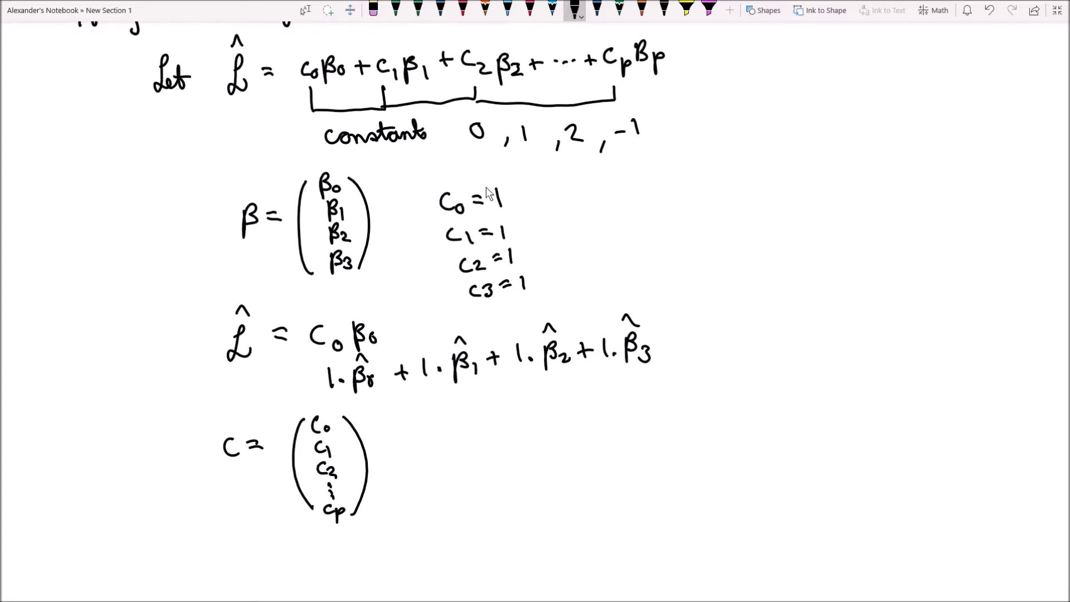
Write L̂ = cᵀβ̂ beside the C vector, marking the transpose
mouse_move(467, 434)
mouse_down()
mouse_move(462, 466)
mouse_move(477, 468)
mouse_move(469, 419)
mouse_move(506, 443)
mouse_up()
mouse_move(495, 449)
mouse_down()
mouse_move(554, 450)
mouse_move(564, 417)
mouse_move(597, 440)
mouse_move(585, 449)
mouse_up()
mouse_move(577, 412)
mouse_down()
mouse_move(583, 403)
mouse_move(591, 410)
mouse_up()
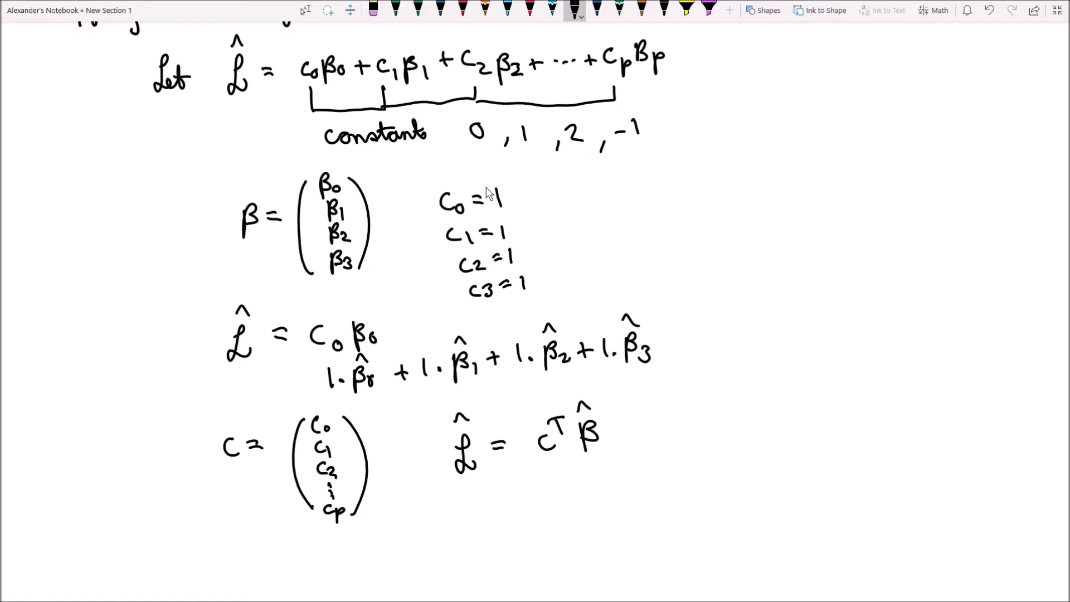
drag(388, 410, 372, 438)
drag(369, 422, 386, 429)
Write the row vector (c₀ c₁ c₂ … cₚ) below it
mouse_move(539, 494)
mouse_down()
mouse_move(537, 521)
mouse_move(602, 495)
mouse_move(606, 508)
mouse_up()
mouse_move(611, 501)
mouse_down()
mouse_move(615, 513)
mouse_move(685, 501)
mouse_up()
drag(690, 500, 703, 499)
mouse_move(714, 492)
mouse_down()
mouse_move(720, 510)
mouse_move(726, 494)
mouse_up()
drag(728, 479, 735, 516)
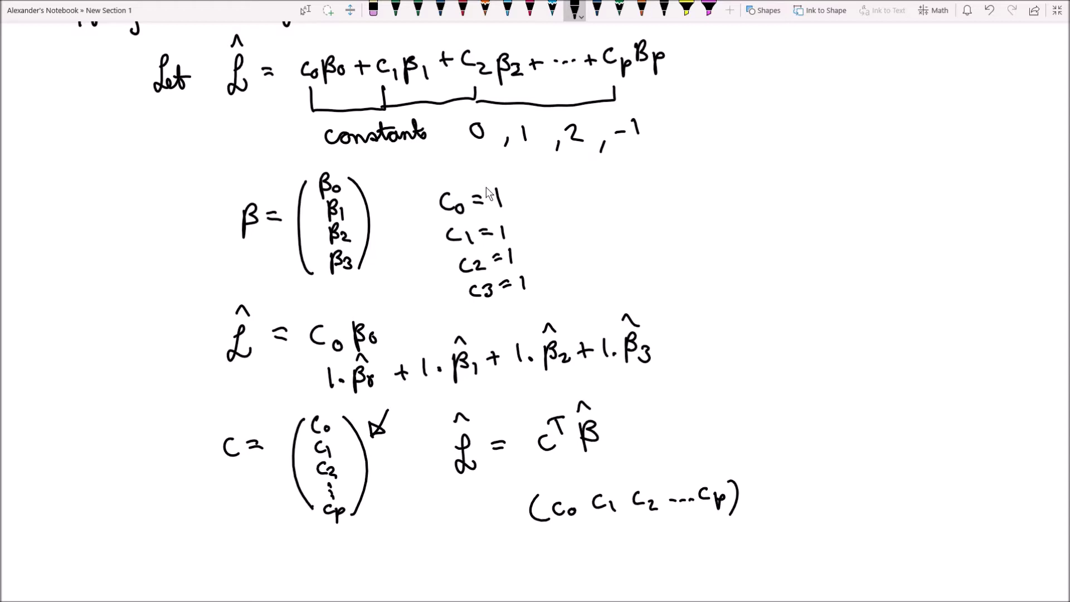
Multiply the row by the column vector of β̂₀, β̂₁, β̂₂, …, β̂ₚ
drag(755, 446, 771, 556)
drag(768, 462, 779, 454)
drag(784, 449, 781, 479)
drag(787, 468, 787, 505)
drag(795, 494, 806, 503)
mouse_move(765, 432)
mouse_down()
mouse_move(774, 432)
mouse_move(790, 481)
mouse_up()
click(790, 519)
click(791, 524)
mouse_move(794, 559)
mouse_down()
mouse_move(795, 539)
mouse_move(816, 549)
mouse_move(808, 528)
mouse_up()
drag(810, 428, 830, 564)
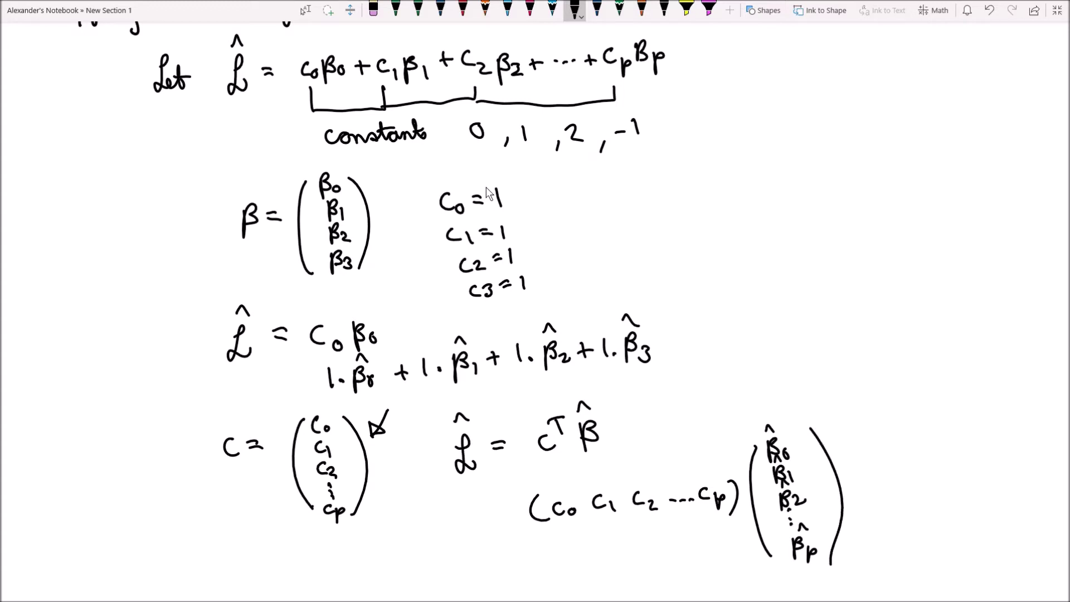
Write the product out as c₀β̂₀ + c₁β̂₁ + … + cₚβ̂ₚ
scroll(488, 192, down, 5)
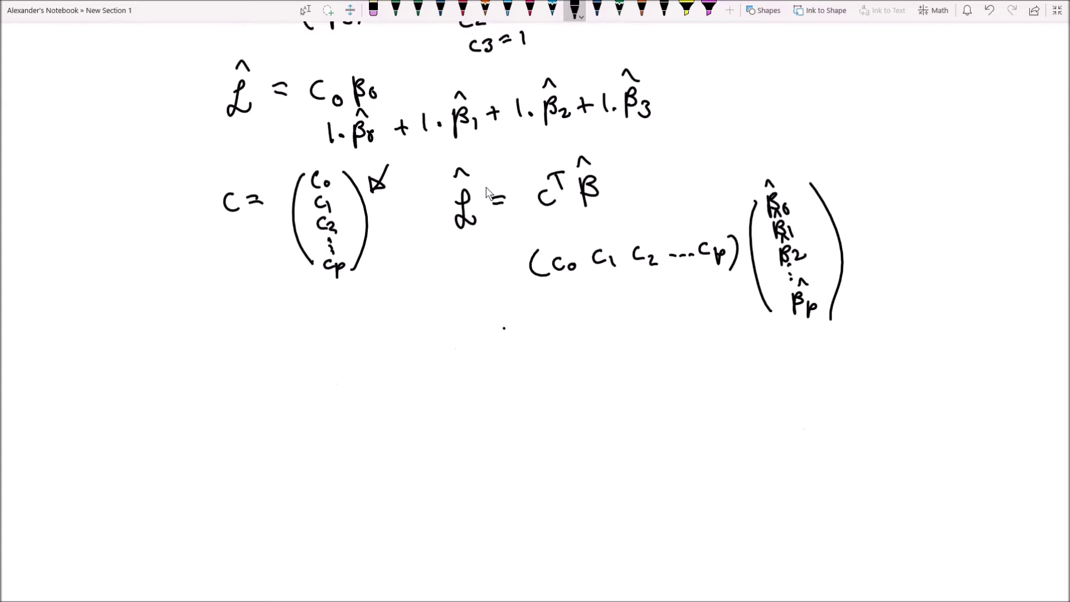
mouse_move(554, 320)
mouse_down()
mouse_move(555, 338)
mouse_move(593, 329)
mouse_move(584, 306)
mouse_up()
mouse_move(612, 316)
mouse_down()
mouse_move(612, 328)
mouse_move(619, 322)
mouse_up()
mouse_move(636, 312)
mouse_down()
mouse_move(629, 329)
mouse_move(644, 336)
mouse_up()
mouse_move(653, 313)
mouse_down()
mouse_move(656, 336)
mouse_move(668, 331)
mouse_move(665, 306)
mouse_move(697, 319)
mouse_move(686, 327)
mouse_up()
drag(703, 318, 728, 319)
mouse_move(734, 319)
mouse_down()
mouse_move(745, 313)
mouse_move(740, 324)
mouse_up()
mouse_move(751, 323)
mouse_down()
mouse_move(754, 338)
mouse_move(772, 329)
mouse_up()
mouse_move(776, 321)
mouse_down()
mouse_move(778, 340)
mouse_move(785, 333)
mouse_up()
drag(760, 301, 774, 301)
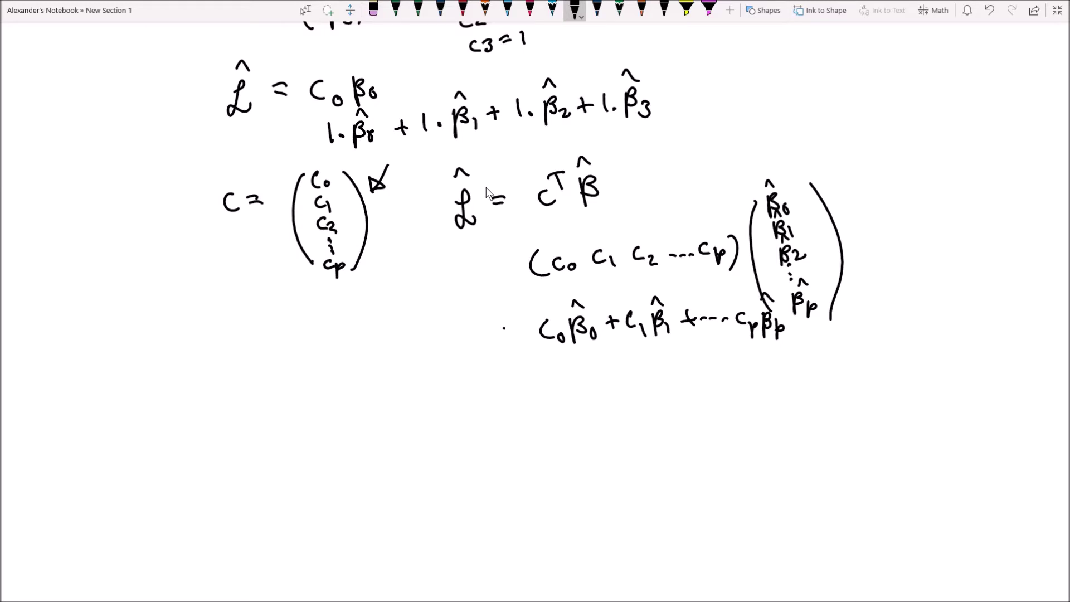
Start the null hypothesis 'H₀: L̂ =' on the line below
drag(260, 391, 259, 414)
drag(269, 388, 267, 401)
mouse_move(277, 405)
mouse_down()
mouse_move(321, 403)
mouse_move(315, 372)
mouse_move(348, 386)
mouse_up()
mouse_move(336, 393)
mouse_down()
mouse_move(371, 385)
mouse_move(372, 407)
mouse_up()
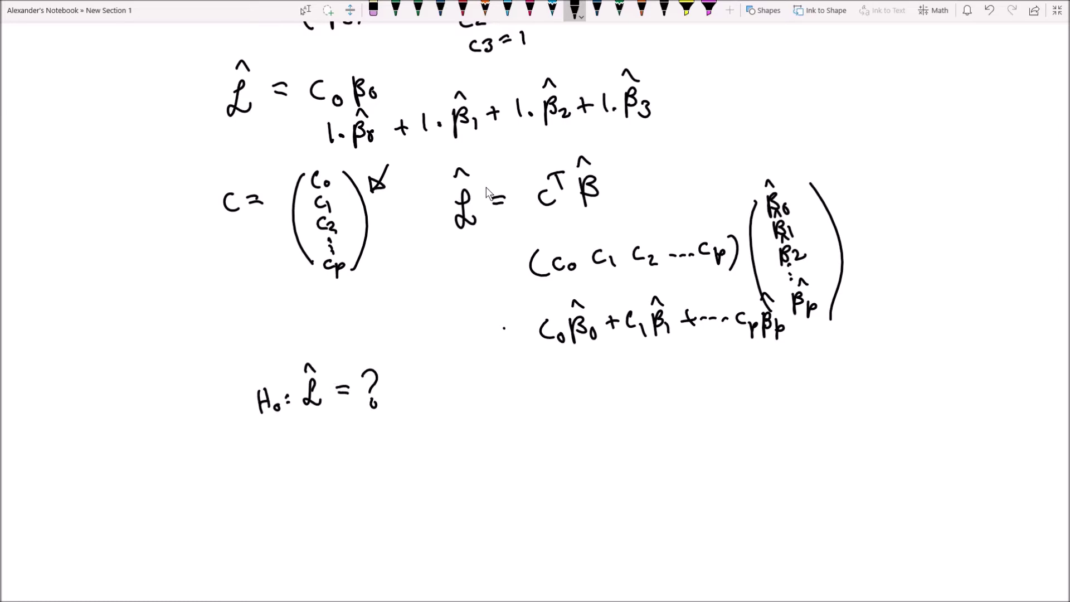
Complete H₀: L̂ = L₀ and add the alternative 'vs. H₁: L̂ ≠ L₀'
mouse_move(397, 369)
mouse_down()
mouse_move(390, 396)
mouse_move(411, 395)
mouse_up()
drag(476, 384, 488, 386)
mouse_move(501, 384)
mouse_down()
mouse_move(492, 396)
mouse_move(539, 399)
mouse_up()
click(510, 389)
mouse_move(551, 374)
mouse_down()
mouse_move(553, 401)
mouse_move(552, 391)
mouse_up()
drag(561, 395, 564, 407)
click(570, 381)
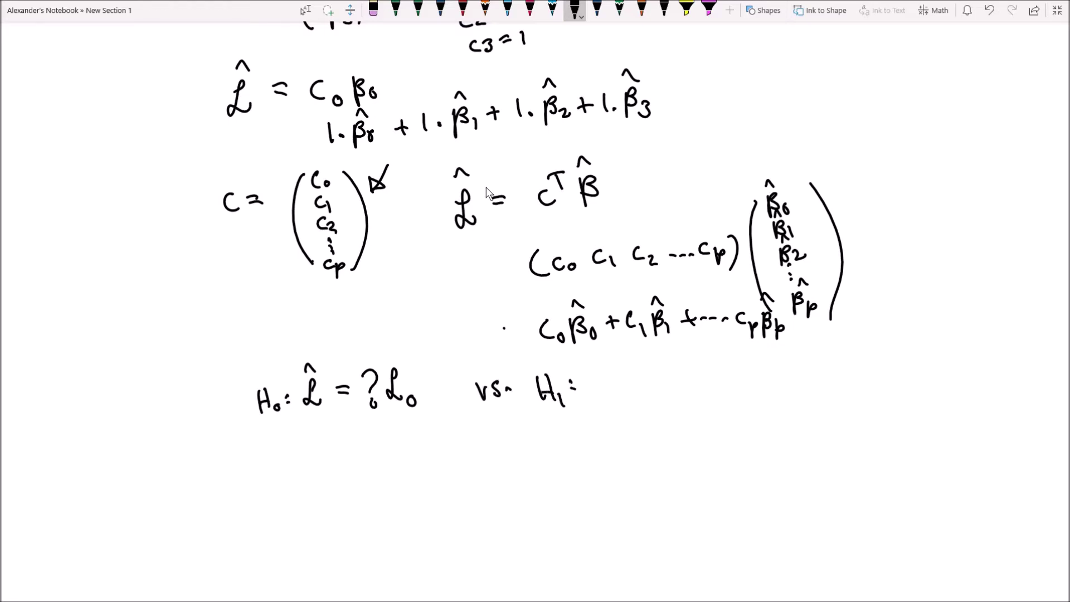
mouse_move(599, 368)
mouse_down()
mouse_move(601, 390)
mouse_move(597, 358)
mouse_move(639, 372)
mouse_up()
mouse_move(616, 382)
mouse_down()
mouse_move(635, 380)
mouse_move(624, 390)
mouse_up()
mouse_move(659, 354)
mouse_down()
mouse_move(664, 385)
mouse_move(671, 375)
mouse_up()
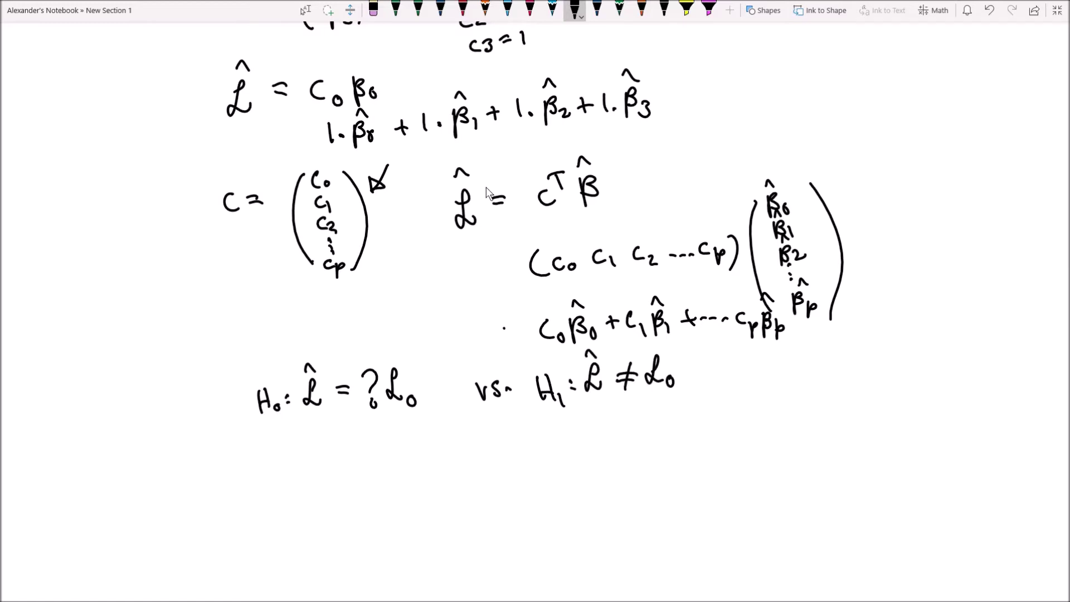
ctrl+scroll(486, 188, down, 3)
scroll(486, 188, up, 3)
scroll(486, 188, down, 1)
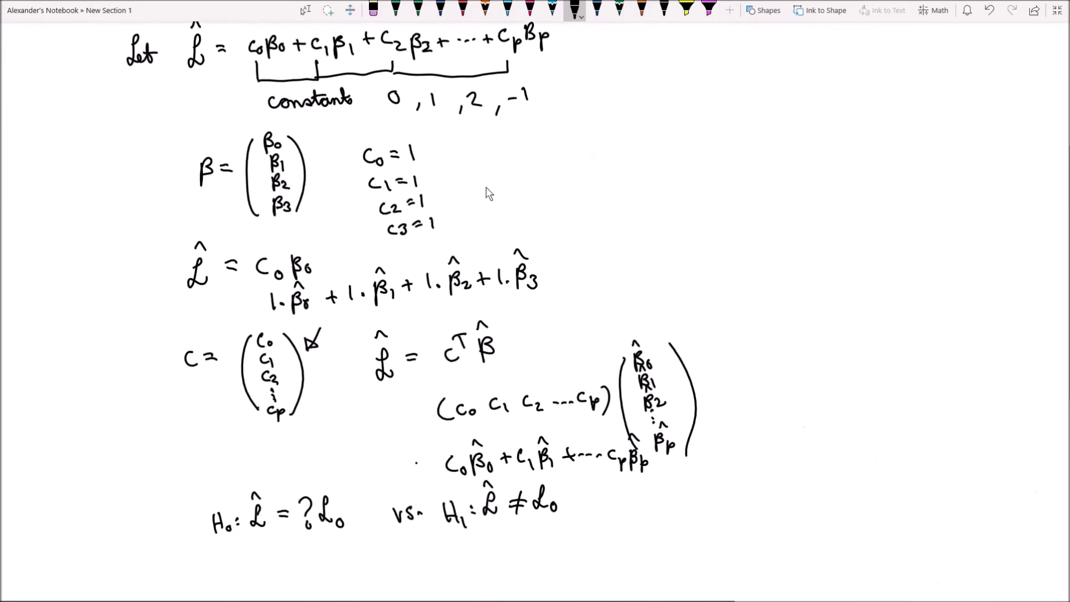
scroll(487, 191, up, 5)
scroll(488, 191, down, 2)
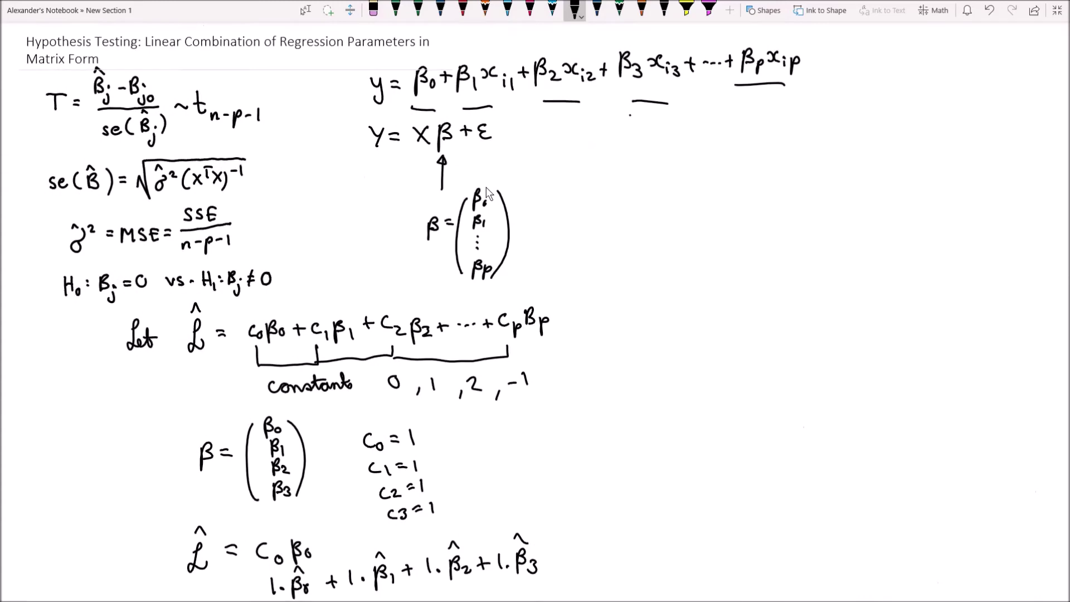
scroll(487, 193, down, 1)
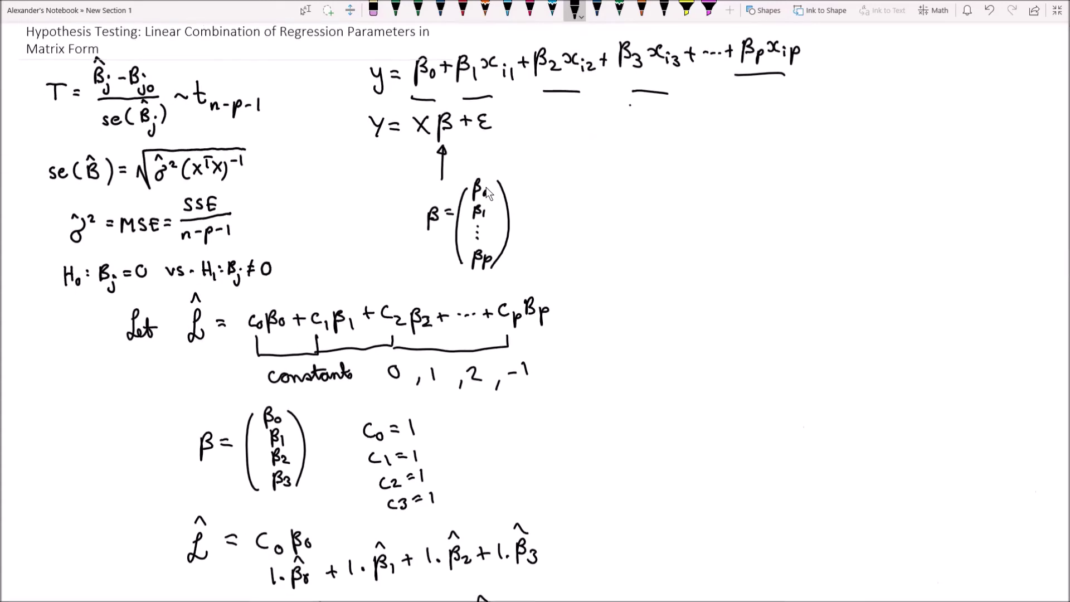
scroll(486, 193, down, 10)
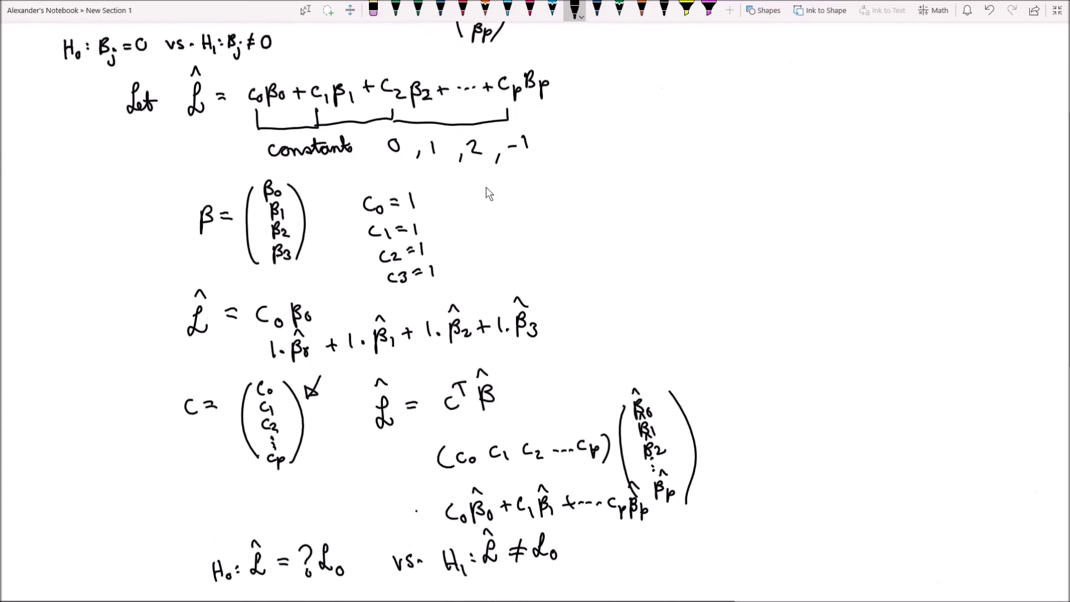
scroll(486, 193, down, 4)
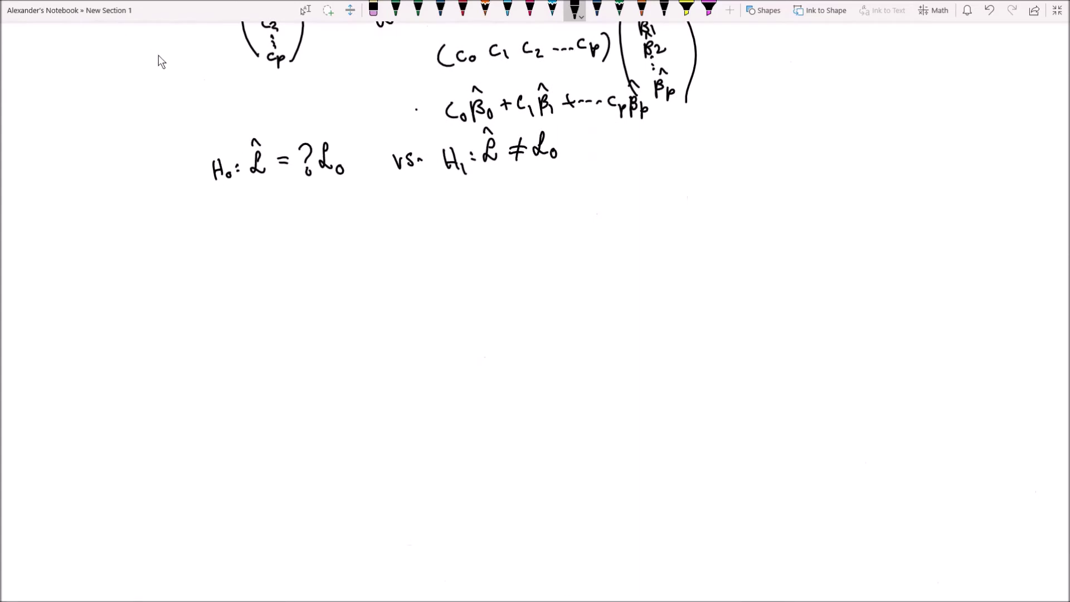
ctrl+scroll(158, 55, up, 2)
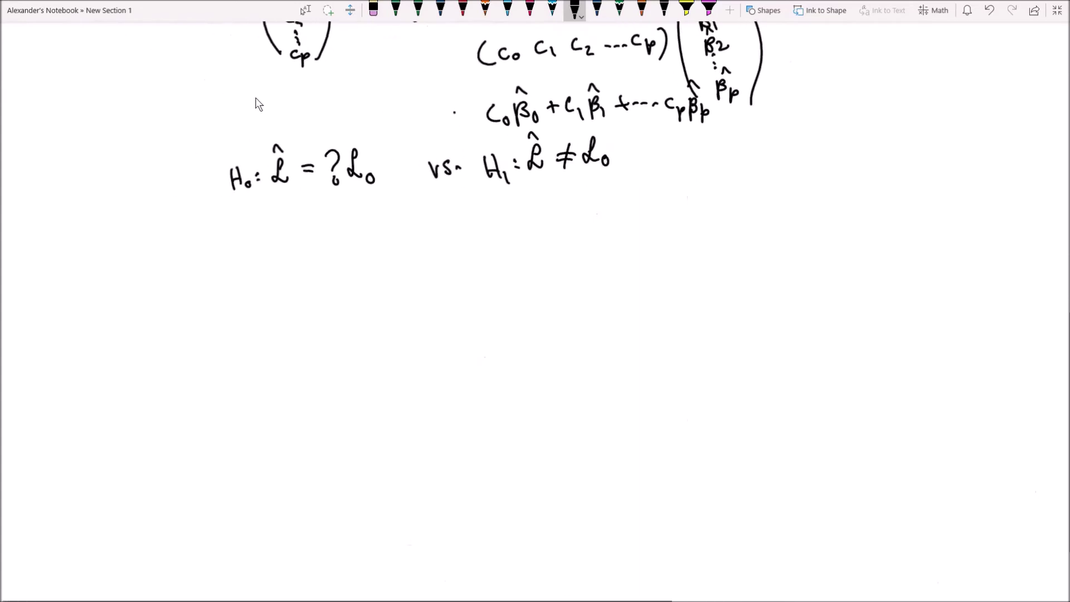
scroll(257, 103, down, 1)
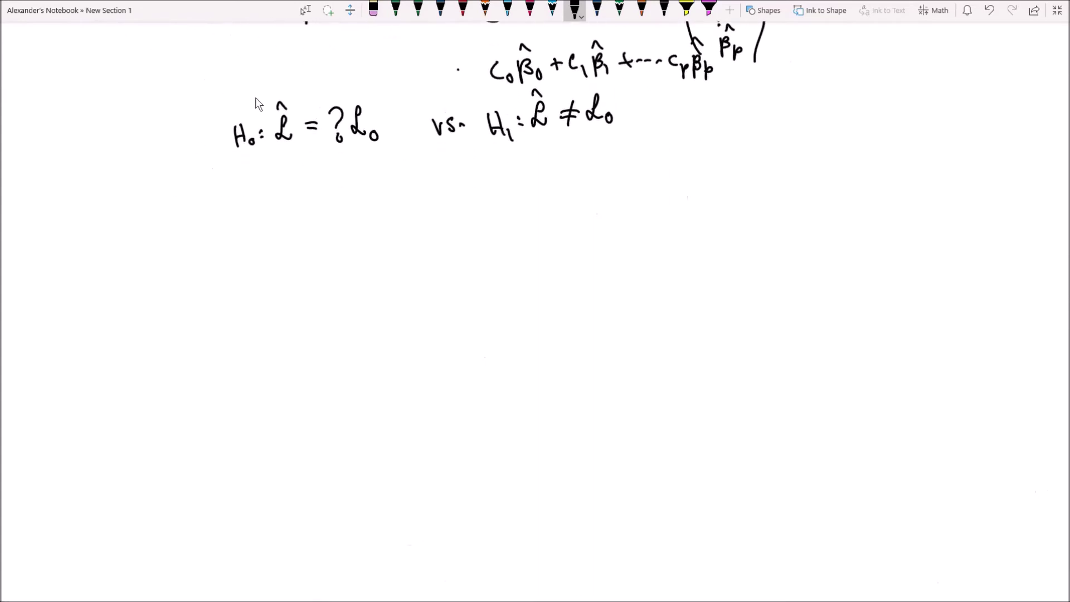
Handwrite L̂ = cᵀβ̂ below the hypothesis line
mouse_move(142, 218)
mouse_down()
mouse_move(153, 213)
mouse_move(155, 238)
mouse_up()
drag(139, 196, 180, 216)
drag(173, 221, 216, 223)
mouse_move(223, 198)
mouse_down()
mouse_move(223, 211)
mouse_move(228, 196)
mouse_up()
mouse_move(238, 206)
mouse_down()
mouse_move(240, 231)
mouse_move(249, 195)
mouse_up()
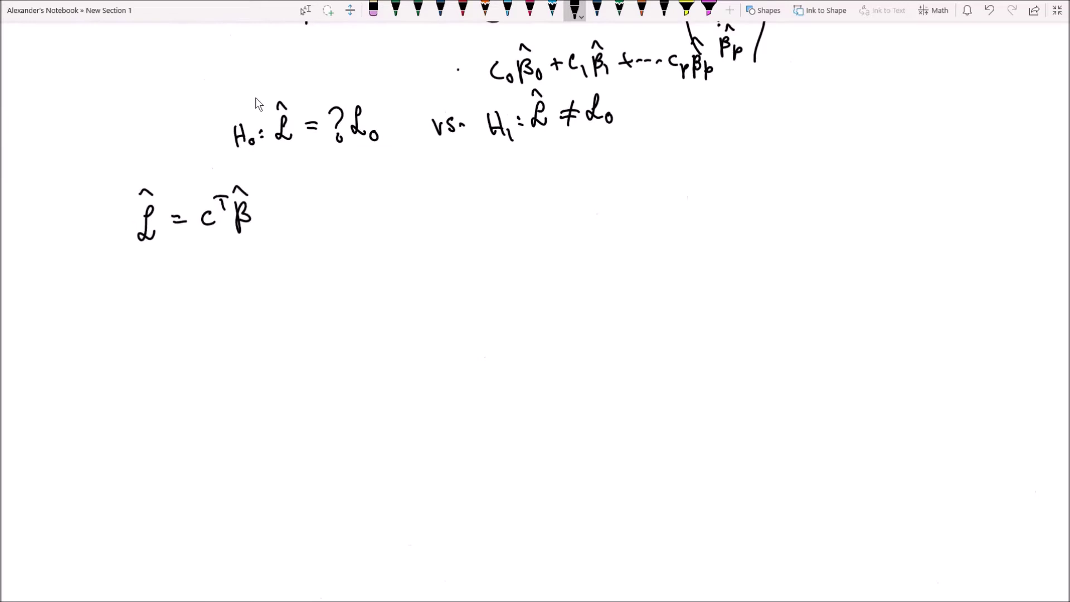
Write E[L̂] = E[cᵀβ̂] = to begin the expectation chain
mouse_move(325, 201)
mouse_down()
mouse_move(324, 222)
mouse_move(322, 209)
mouse_up()
mouse_move(340, 191)
mouse_down()
mouse_move(331, 208)
mouse_move(345, 224)
mouse_move(366, 218)
mouse_up()
mouse_move(349, 188)
mouse_down()
mouse_move(363, 186)
mouse_move(383, 220)
mouse_move(416, 194)
mouse_move(453, 214)
mouse_move(453, 201)
mouse_up()
click(446, 190)
mouse_move(472, 186)
mouse_down()
mouse_move(461, 207)
mouse_move(475, 217)
mouse_move(500, 192)
mouse_up()
mouse_move(490, 181)
mouse_down()
mouse_move(508, 177)
mouse_move(514, 197)
mouse_up()
mouse_move(510, 177)
mouse_down()
mouse_move(514, 169)
mouse_move(524, 176)
mouse_up()
mouse_move(530, 173)
mouse_down()
mouse_move(537, 211)
mouse_move(579, 185)
mouse_up()
drag(574, 191, 586, 190)
Draw an arrow up to c labelled 'row vector of constants'
mouse_move(492, 242)
mouse_down()
mouse_move(491, 214)
mouse_move(500, 219)
mouse_up()
drag(474, 273, 517, 256)
mouse_move(519, 253)
mouse_down()
mouse_move(528, 264)
mouse_move(538, 254)
mouse_up()
mouse_move(549, 251)
mouse_down()
mouse_move(543, 259)
mouse_move(601, 246)
mouse_move(601, 273)
mouse_up()
drag(593, 255, 614, 246)
drag(514, 286, 506, 298)
drag(516, 291, 560, 286)
mouse_move(564, 269)
mouse_down()
mouse_move(562, 287)
mouse_move(577, 285)
mouse_up()
drag(577, 285, 592, 285)
mouse_move(606, 262)
mouse_down()
mouse_move(600, 282)
mouse_move(553, 280)
mouse_up()
drag(569, 284, 580, 280)
Continue the chain with cᵀE[β̂] = cᵀβ, then begin the Var[ line below
mouse_move(624, 171)
mouse_down()
mouse_move(629, 188)
mouse_move(636, 172)
mouse_up()
mouse_move(625, 160)
mouse_down()
mouse_move(667, 162)
mouse_move(657, 185)
mouse_up()
drag(657, 174, 668, 173)
mouse_move(656, 184)
mouse_down()
mouse_move(694, 181)
mouse_move(709, 165)
mouse_move(703, 176)
mouse_up()
mouse_move(698, 153)
mouse_down()
mouse_move(714, 147)
mouse_move(729, 191)
mouse_up()
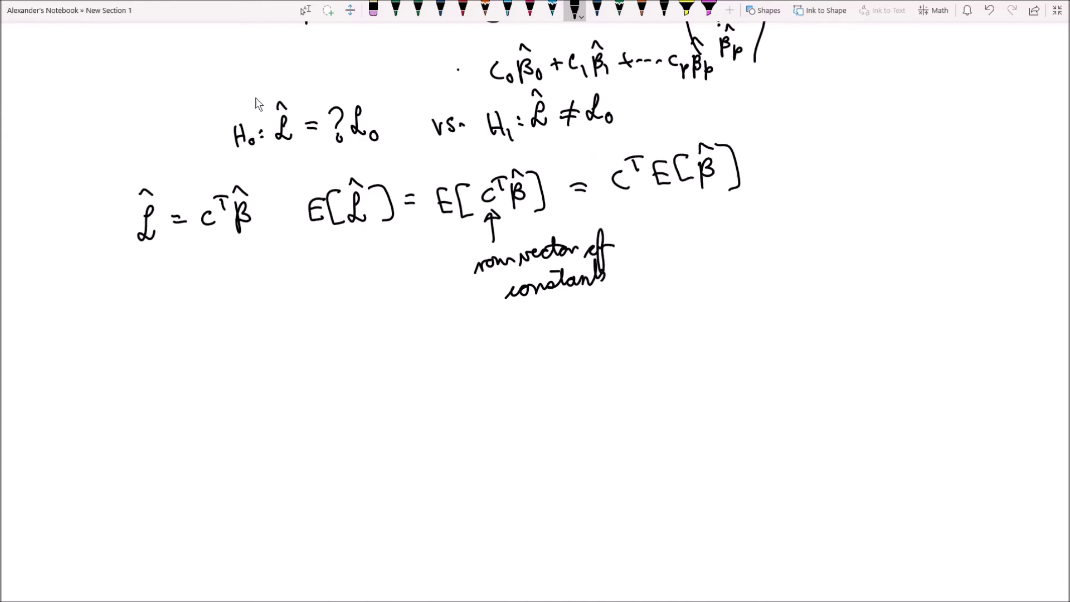
mouse_move(752, 160)
mouse_down()
mouse_move(794, 171)
mouse_move(798, 160)
mouse_up()
mouse_move(791, 150)
mouse_down()
mouse_move(818, 149)
mouse_move(815, 170)
mouse_move(882, 152)
mouse_move(891, 167)
mouse_up()
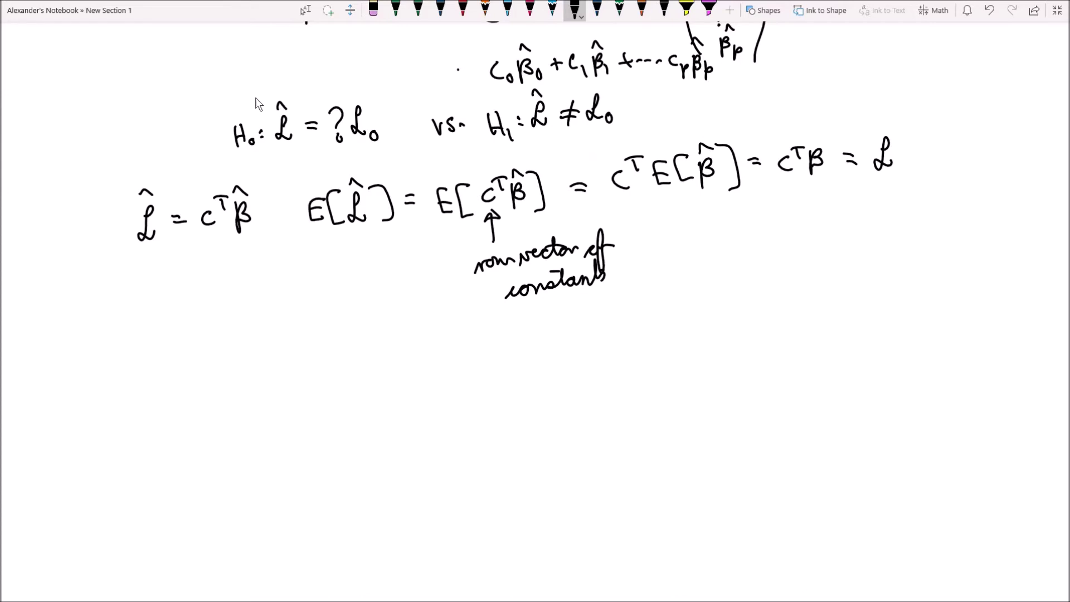
mouse_move(152, 301)
mouse_down()
mouse_move(226, 323)
mouse_move(248, 318)
mouse_move(243, 286)
mouse_move(258, 323)
mouse_move(290, 307)
mouse_up()
Write Var[L̂] = Var[cᵀβ̂] = cᵀVar[β̂] on the variance line
mouse_move(282, 314)
mouse_down()
mouse_move(338, 304)
mouse_move(356, 332)
mouse_up()
mouse_move(357, 329)
mouse_down()
mouse_move(394, 332)
mouse_move(428, 297)
mouse_up()
mouse_move(434, 305)
mouse_down()
mouse_move(440, 330)
mouse_move(449, 299)
mouse_move(461, 333)
mouse_move(522, 314)
mouse_move(564, 326)
mouse_move(575, 316)
mouse_up()
mouse_move(567, 304)
mouse_down()
mouse_move(607, 298)
mouse_move(623, 321)
mouse_up()
drag(626, 312, 643, 310)
mouse_move(656, 294)
mouse_down()
mouse_move(646, 297)
mouse_move(659, 322)
mouse_up()
mouse_move(668, 296)
mouse_down()
mouse_move(669, 324)
mouse_move(678, 291)
mouse_move(691, 324)
mouse_move(720, 312)
mouse_up()
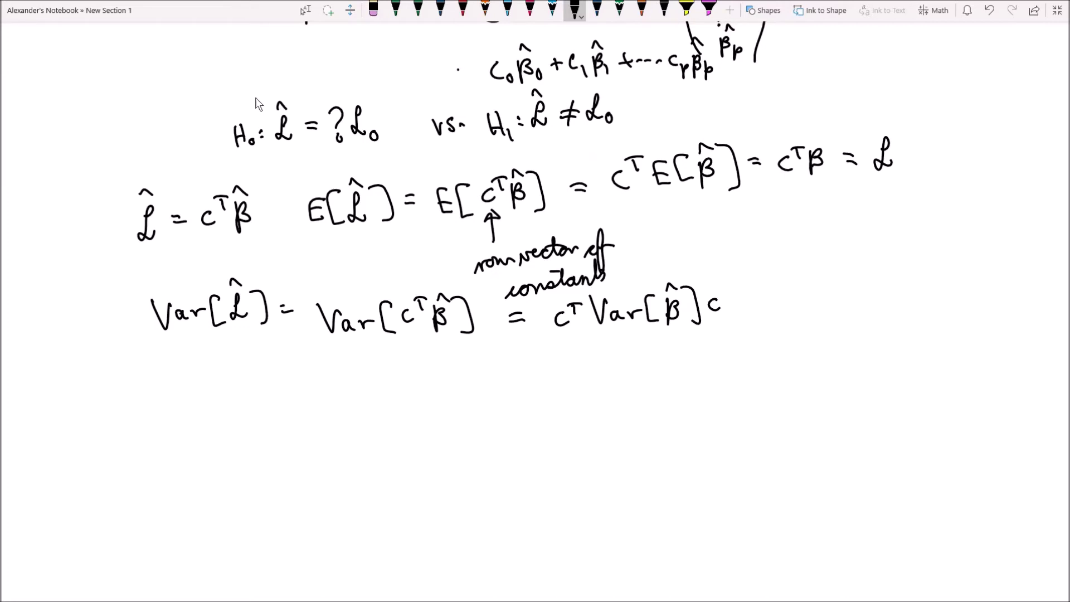
Extend the chain with = cᵀσ̂²(XᵀX)⁻¹c, marking the trailing c with an arrow
drag(732, 296, 747, 294)
mouse_move(733, 303)
mouse_down()
mouse_move(786, 303)
mouse_move(791, 288)
mouse_up()
drag(782, 276, 797, 273)
mouse_move(815, 277)
mouse_down()
mouse_move(835, 274)
mouse_move(816, 263)
mouse_move(849, 278)
mouse_move(851, 298)
mouse_up()
mouse_move(861, 274)
mouse_down()
mouse_move(879, 292)
mouse_move(865, 292)
mouse_up()
mouse_move(884, 266)
mouse_down()
mouse_move(882, 281)
mouse_move(889, 264)
mouse_up()
mouse_move(892, 271)
mouse_down()
mouse_move(908, 290)
mouse_move(892, 290)
mouse_up()
mouse_move(910, 268)
mouse_down()
mouse_move(914, 299)
mouse_move(935, 261)
mouse_up()
drag(937, 251, 938, 270)
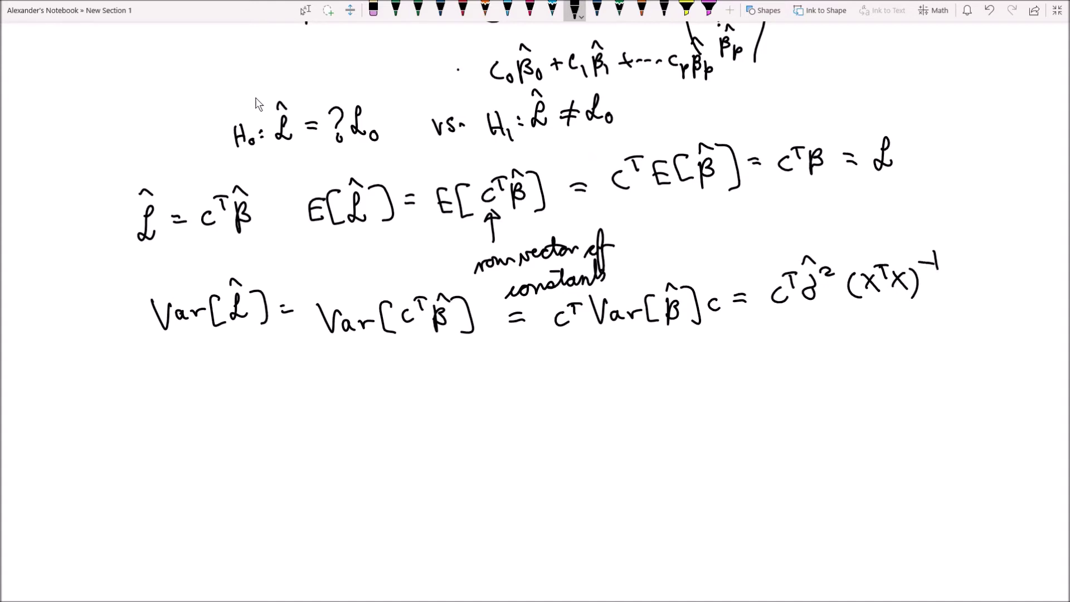
mouse_move(718, 336)
mouse_down()
mouse_move(718, 319)
mouse_move(726, 328)
mouse_up()
drag(962, 269, 965, 283)
Write a second line Var[L̂] = cᵀ(XᵀX)⁻¹c below
drag(727, 361, 763, 383)
mouse_move(766, 373)
mouse_down()
mouse_move(793, 383)
mouse_move(808, 366)
mouse_move(829, 370)
mouse_move(826, 341)
mouse_up()
mouse_move(834, 341)
mouse_down()
mouse_move(846, 343)
mouse_move(840, 369)
mouse_up()
drag(858, 346, 902, 356)
mouse_move(905, 329)
mouse_down()
mouse_move(919, 341)
mouse_move(932, 329)
mouse_move(943, 335)
mouse_move(930, 322)
mouse_move(950, 350)
mouse_move(975, 349)
mouse_up()
drag(973, 332, 961, 348)
mouse_move(975, 326)
mouse_down()
mouse_move(977, 336)
mouse_move(980, 320)
mouse_up()
mouse_move(978, 332)
mouse_down()
mouse_move(992, 347)
mouse_move(982, 347)
mouse_up()
mouse_move(996, 325)
mouse_down()
mouse_move(999, 352)
mouse_move(1012, 327)
mouse_up()
drag(1028, 333, 1028, 347)
Draw a curved arrow moving σ̂² to the front and write σ̂²cᵀ(XᵀX)⁻¹c beneath
mouse_move(925, 366)
mouse_down()
mouse_move(922, 381)
mouse_move(894, 379)
mouse_move(883, 425)
mouse_up()
drag(898, 399, 914, 408)
mouse_move(880, 393)
mouse_down()
mouse_move(927, 415)
mouse_move(932, 401)
mouse_up()
mouse_move(924, 392)
mouse_down()
mouse_move(939, 385)
mouse_move(944, 414)
mouse_up()
mouse_move(950, 394)
mouse_down()
mouse_move(963, 410)
mouse_move(953, 410)
mouse_up()
mouse_move(968, 390)
mouse_down()
mouse_move(968, 399)
mouse_move(976, 386)
mouse_up()
drag(976, 394, 996, 413)
drag(998, 390, 1011, 389)
drag(1027, 391, 1029, 408)
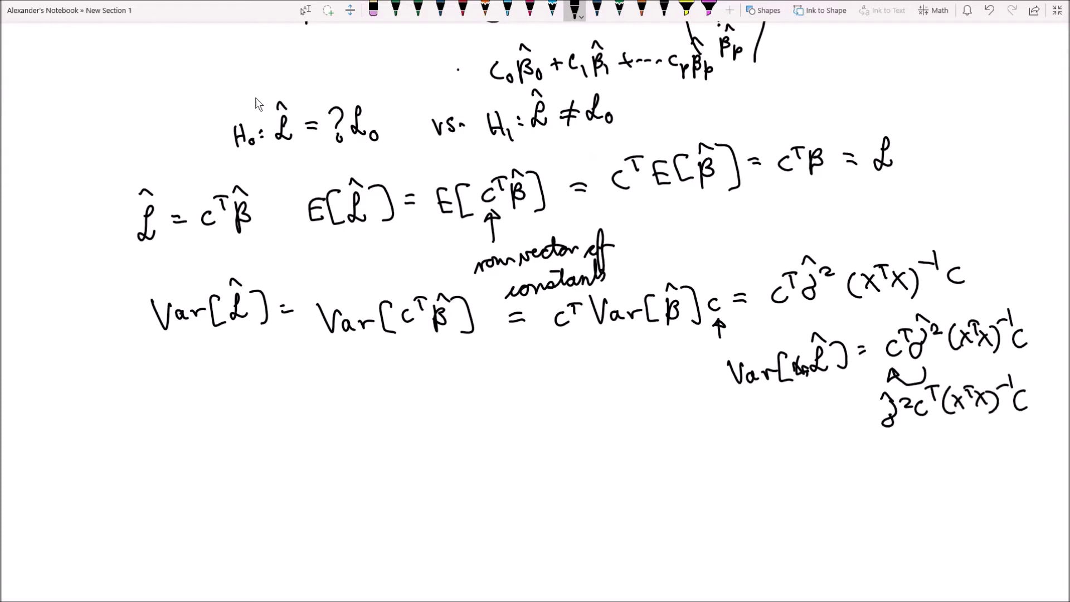
scroll(258, 104, down, 3)
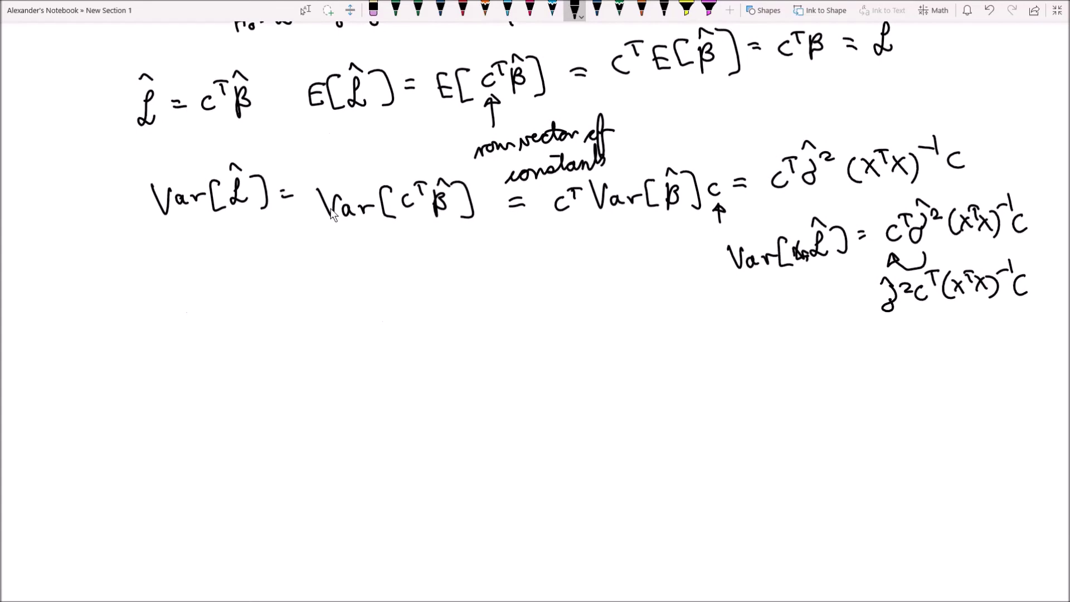
Write H0: L̂ = at the lower left of the page
scroll(332, 213, up, 4)
scroll(332, 214, left, 2)
scroll(332, 214, right, 2)
scroll(331, 213, down, 3)
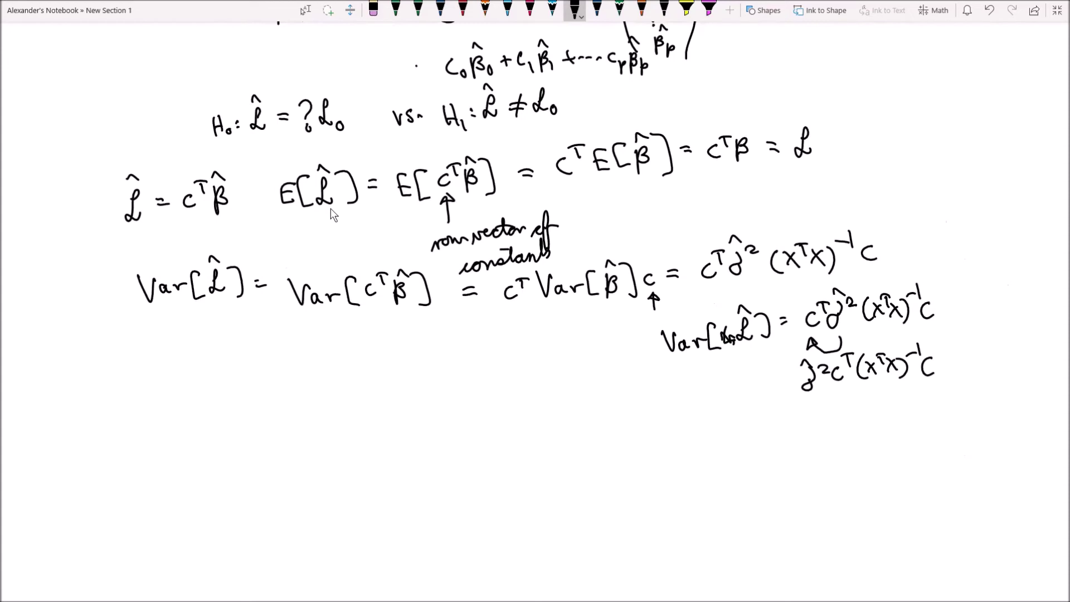
mouse_move(117, 366)
mouse_down()
mouse_move(118, 391)
mouse_move(126, 386)
mouse_up()
mouse_move(115, 377)
mouse_down()
mouse_move(147, 387)
mouse_move(167, 371)
mouse_move(178, 383)
mouse_move(164, 351)
mouse_move(170, 375)
mouse_move(202, 372)
mouse_up()
click(147, 375)
click(146, 388)
drag(191, 379, 272, 374)
Complete the line with L0 vs. H1: L̂ ≠ L0
drag(278, 367, 278, 378)
mouse_move(310, 354)
mouse_down()
mouse_move(312, 379)
mouse_move(323, 377)
mouse_up()
mouse_move(310, 368)
mouse_down()
mouse_move(325, 366)
mouse_move(329, 383)
mouse_up()
click(338, 374)
click(338, 379)
drag(357, 350, 365, 371)
mouse_move(347, 339)
mouse_down()
mouse_move(352, 331)
mouse_move(399, 357)
mouse_up()
drag(380, 366, 395, 363)
drag(394, 345, 385, 373)
mouse_move(405, 368)
mouse_down()
mouse_move(416, 345)
mouse_move(418, 367)
mouse_up()
drag(425, 358, 424, 360)
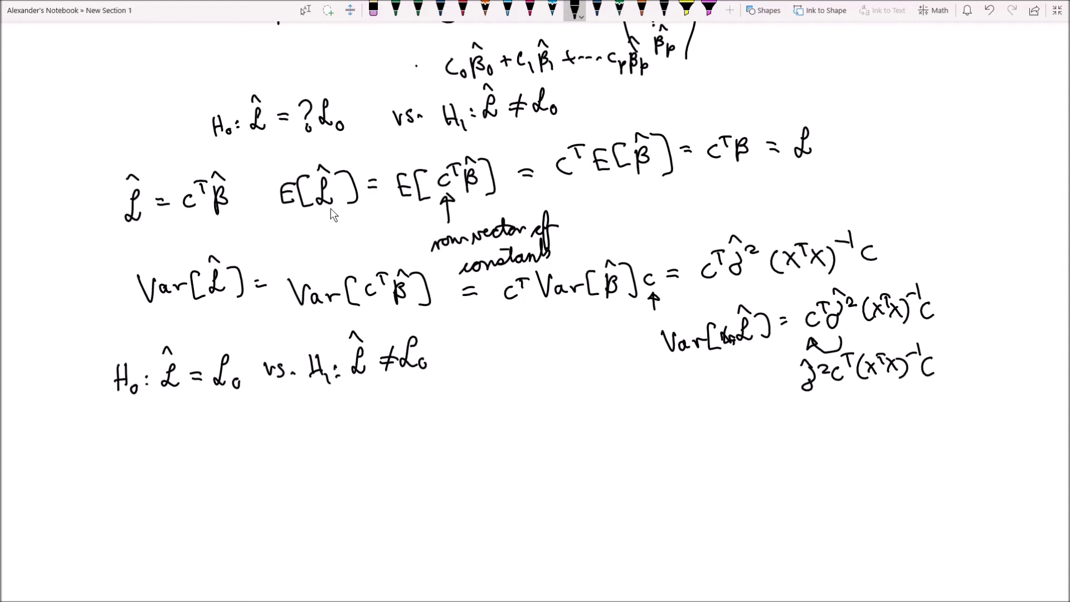
Box the final L on the expectation line and start L̂ ~ N(L, with L = cᵀβ noted
mouse_move(537, 391)
mouse_down()
mouse_move(524, 427)
mouse_move(545, 421)
mouse_up()
mouse_move(529, 384)
mouse_down()
mouse_move(590, 405)
mouse_move(620, 397)
mouse_move(643, 425)
mouse_up()
mouse_move(787, 113)
mouse_down()
mouse_move(788, 130)
mouse_move(787, 116)
mouse_move(825, 156)
mouse_up()
mouse_move(664, 389)
mouse_down()
mouse_move(658, 415)
mouse_move(671, 415)
mouse_move(655, 454)
mouse_up()
mouse_move(665, 435)
mouse_down()
mouse_move(666, 444)
mouse_move(671, 433)
mouse_up()
mouse_move(675, 458)
mouse_down()
mouse_move(677, 438)
mouse_move(683, 451)
mouse_up()
drag(704, 414, 699, 430)
Finish the distribution with variance σ̂²cᵀ(XᵀX)⁻¹c and a closing parenthesis
mouse_move(727, 397)
mouse_down()
mouse_move(721, 413)
mouse_move(741, 403)
mouse_up()
drag(716, 392, 755, 416)
drag(763, 387, 762, 400)
mouse_move(758, 386)
mouse_down()
mouse_move(767, 385)
mouse_move(780, 417)
mouse_move(804, 417)
mouse_up()
mouse_move(802, 402)
mouse_down()
mouse_move(789, 419)
mouse_move(811, 407)
mouse_up()
mouse_move(805, 393)
mouse_down()
mouse_move(819, 391)
mouse_move(832, 414)
mouse_up()
drag(831, 401, 820, 415)
mouse_move(834, 399)
mouse_down()
mouse_move(833, 422)
mouse_move(852, 399)
mouse_up()
drag(852, 395, 881, 447)
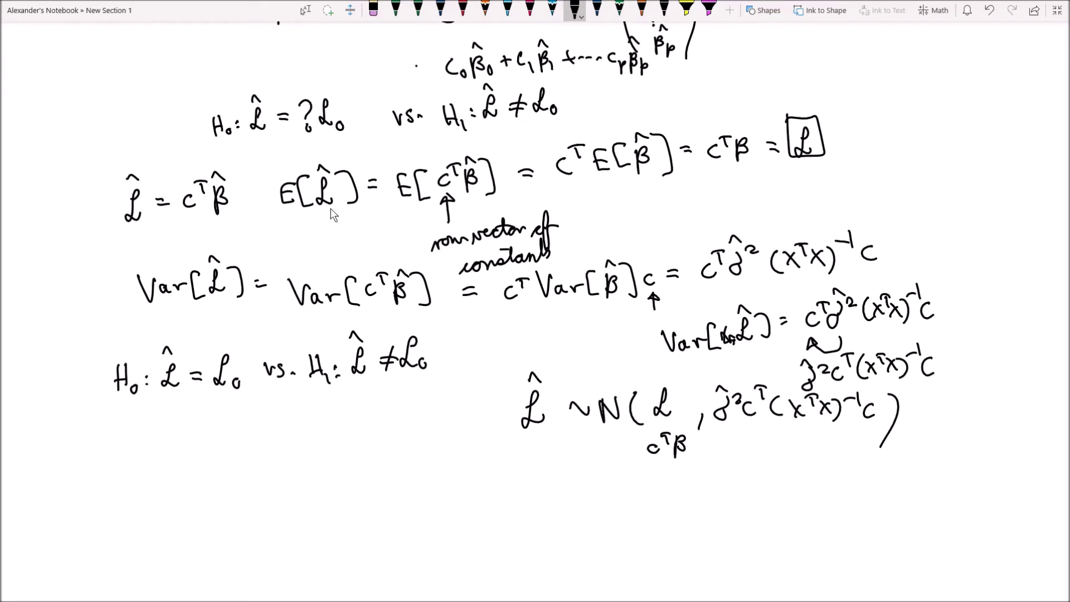
Write β̂ ~ N(β, σ̂²(XᵀX)⁻¹) below and draw arrows pointing at the c terms
mouse_move(521, 467)
mouse_down()
mouse_move(521, 496)
mouse_move(526, 457)
mouse_move(600, 464)
mouse_move(613, 483)
mouse_up()
mouse_move(633, 467)
mouse_down()
mouse_move(633, 492)
mouse_move(641, 474)
mouse_up()
mouse_move(651, 480)
mouse_down()
mouse_move(648, 491)
mouse_move(681, 475)
mouse_up()
drag(691, 460, 707, 483)
mouse_move(719, 466)
mouse_down()
mouse_move(732, 477)
mouse_move(719, 477)
mouse_up()
mouse_move(728, 456)
mouse_down()
mouse_move(740, 454)
mouse_move(754, 478)
mouse_up()
mouse_move(753, 463)
mouse_down()
mouse_move(741, 479)
mouse_move(763, 485)
mouse_up()
drag(769, 457, 784, 462)
drag(796, 449, 784, 509)
drag(752, 438, 756, 426)
drag(863, 444, 870, 427)
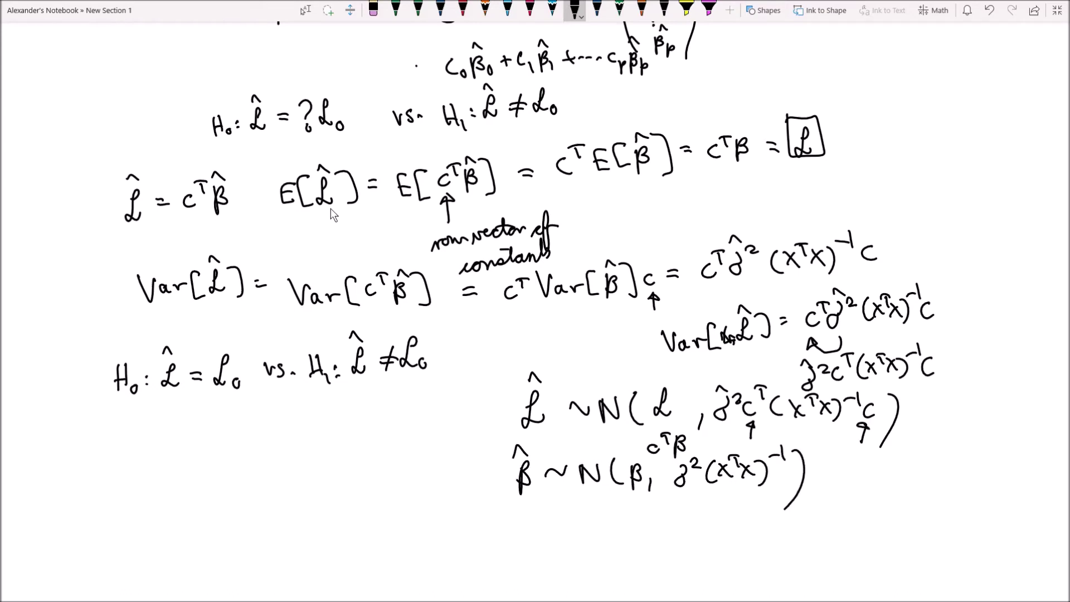